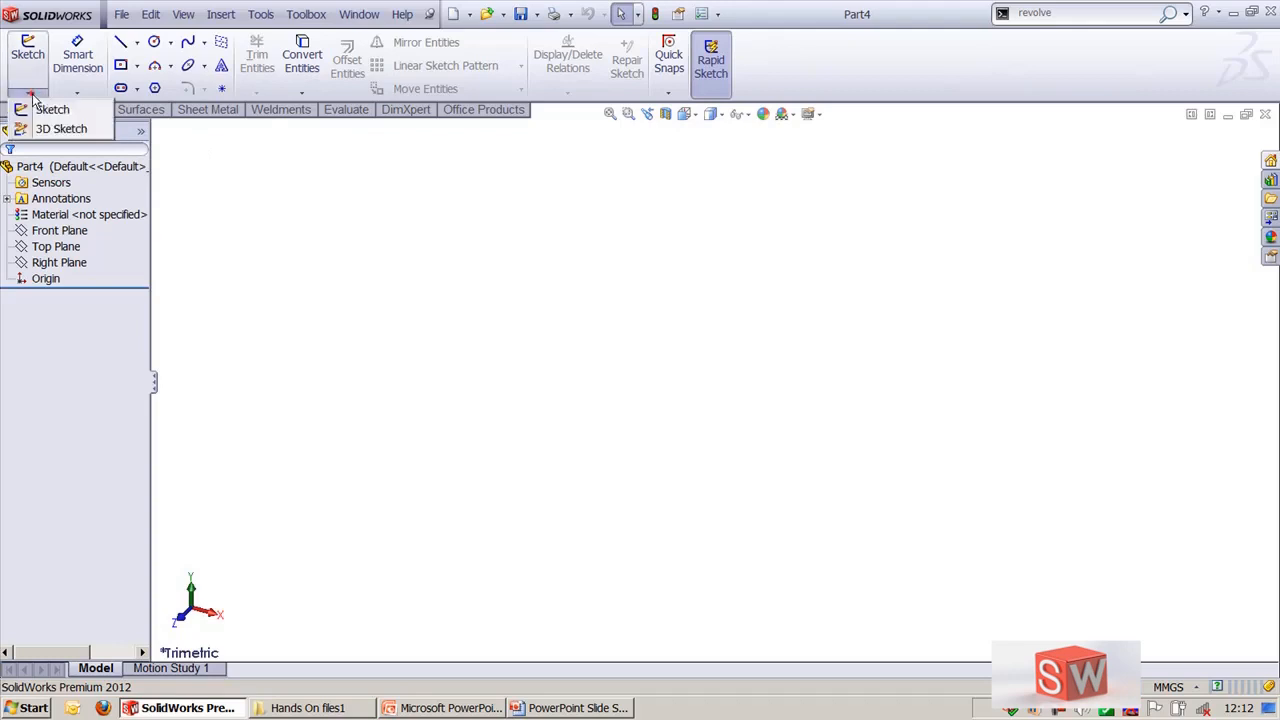
Sketch a closed six-sided stepped profile on the Front Plane from the origin, with a 109 mm base, 27 mm short side and sloped step, all about.
click(43, 106)
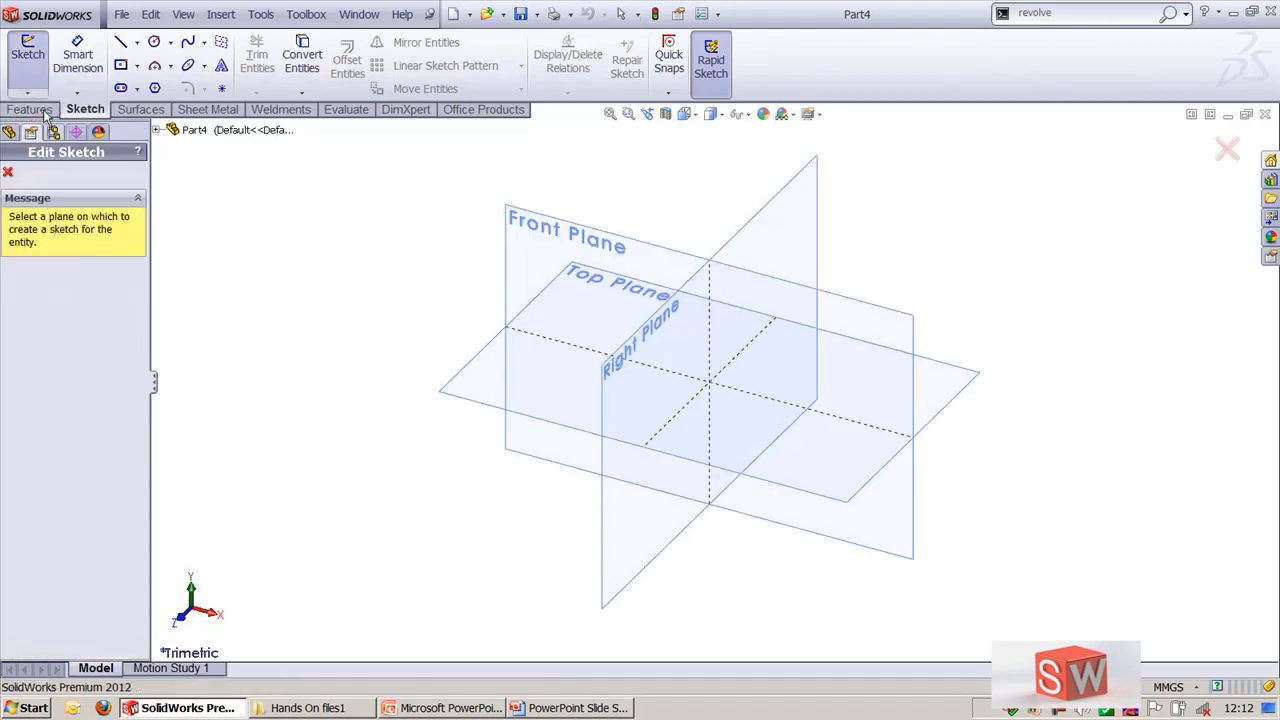
click(507, 257)
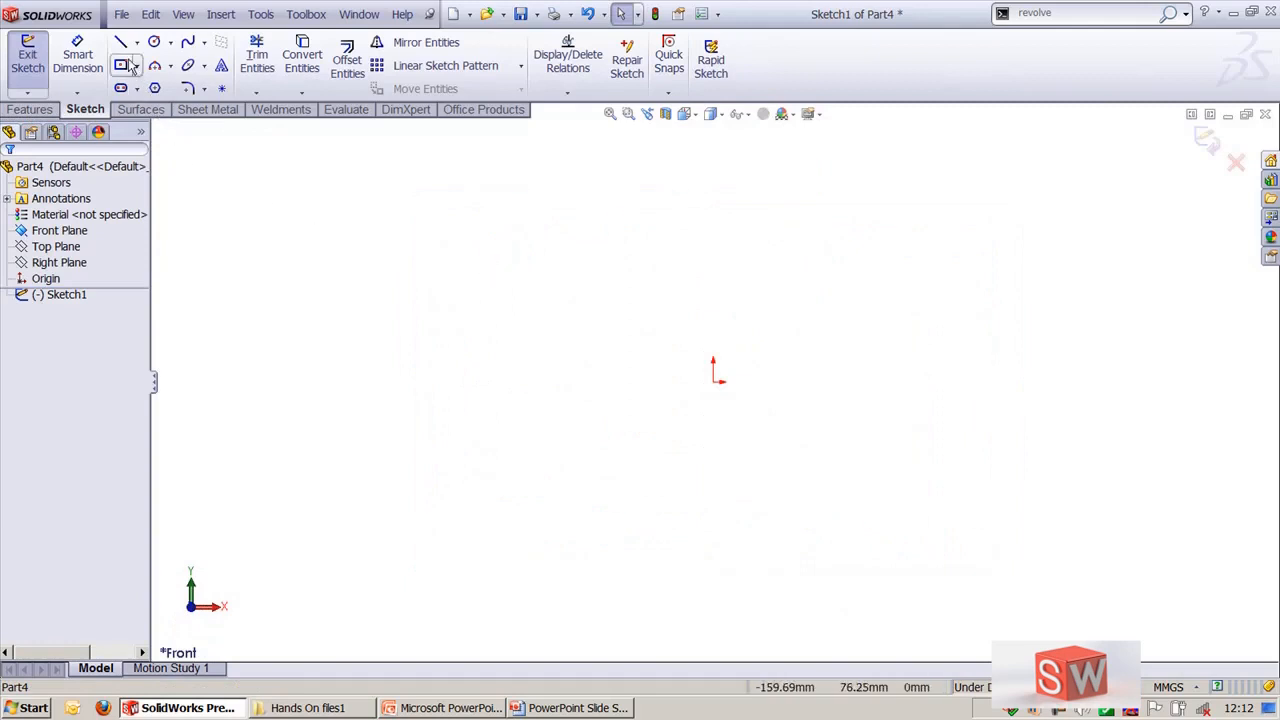
click(121, 42)
click(714, 382)
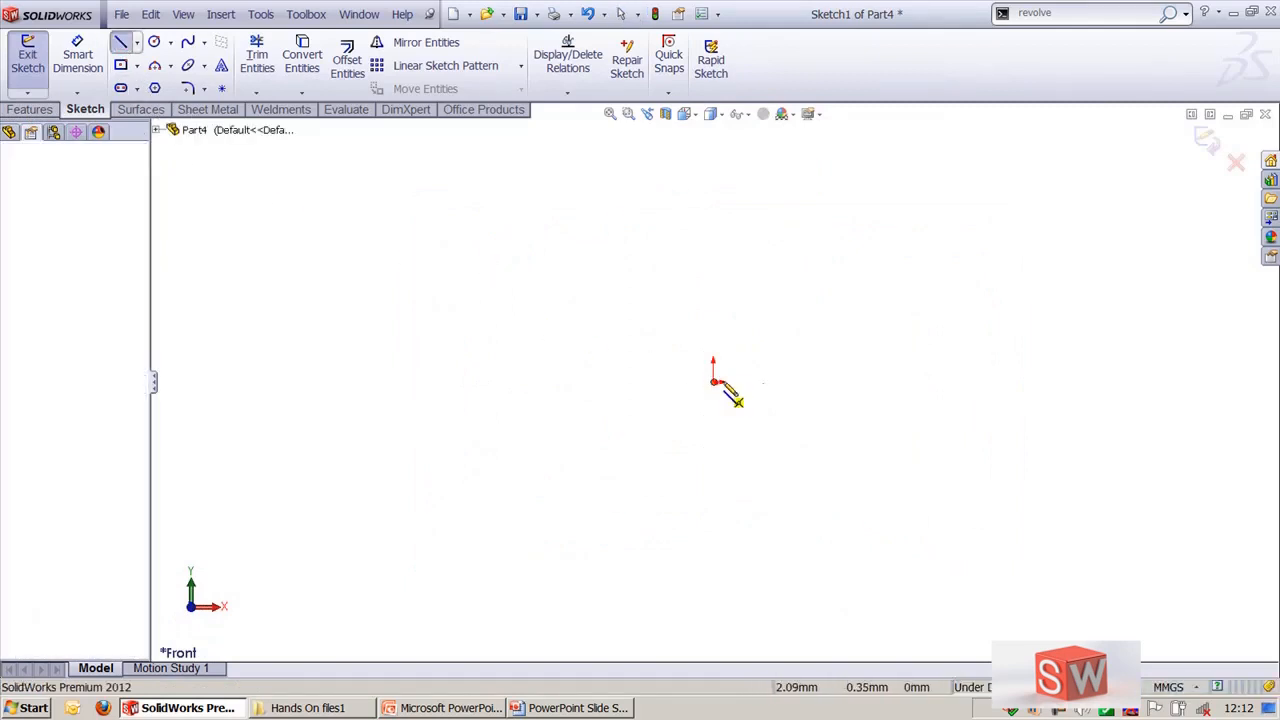
click(1091, 381)
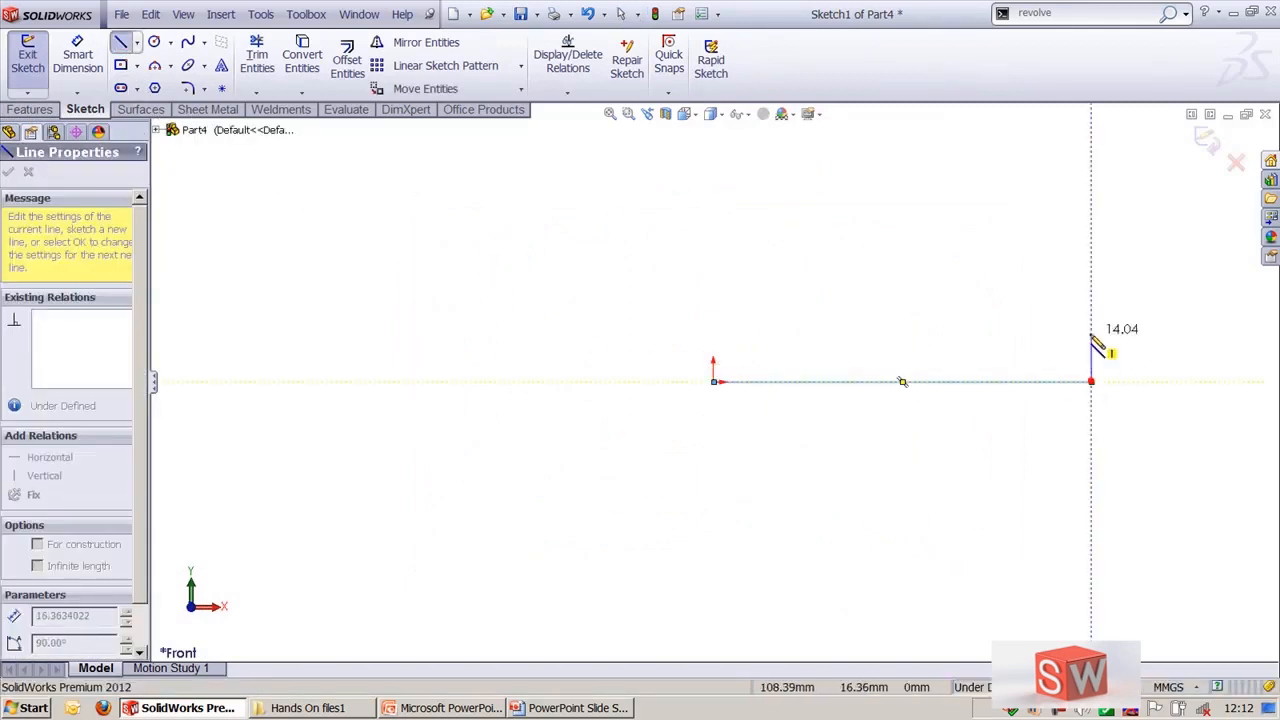
click(1091, 230)
click(981, 230)
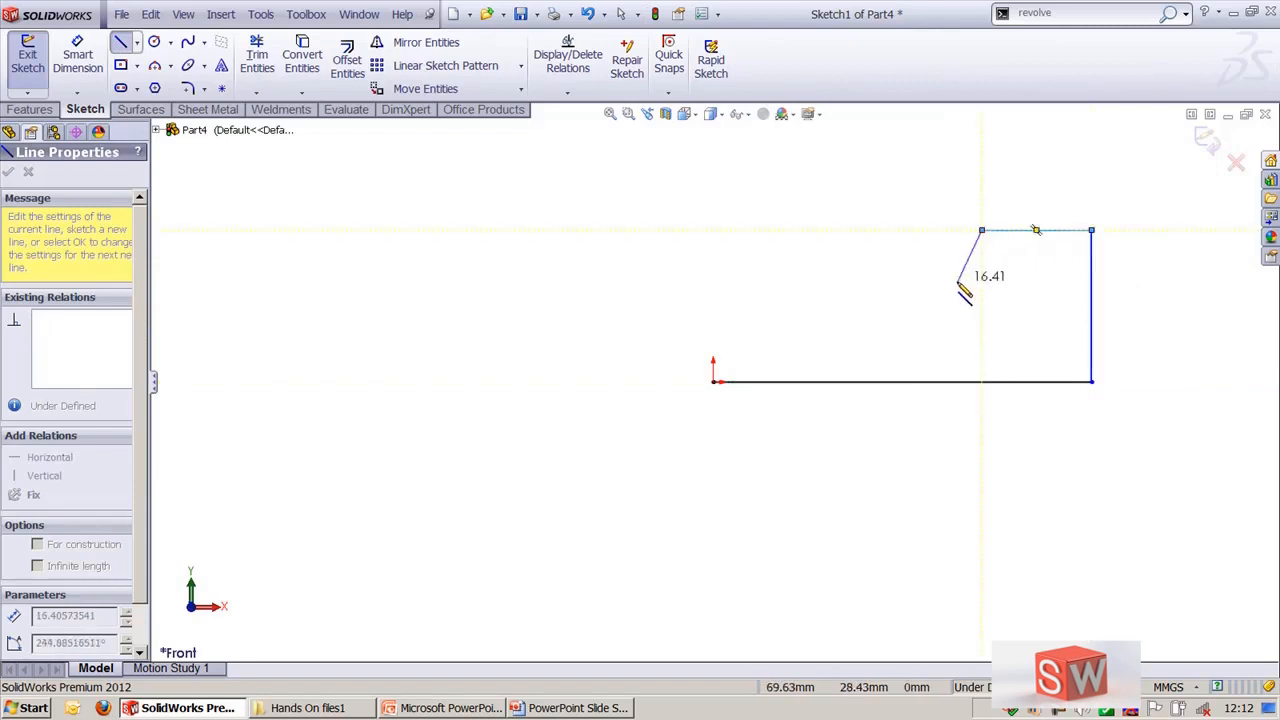
click(938, 288)
click(716, 289)
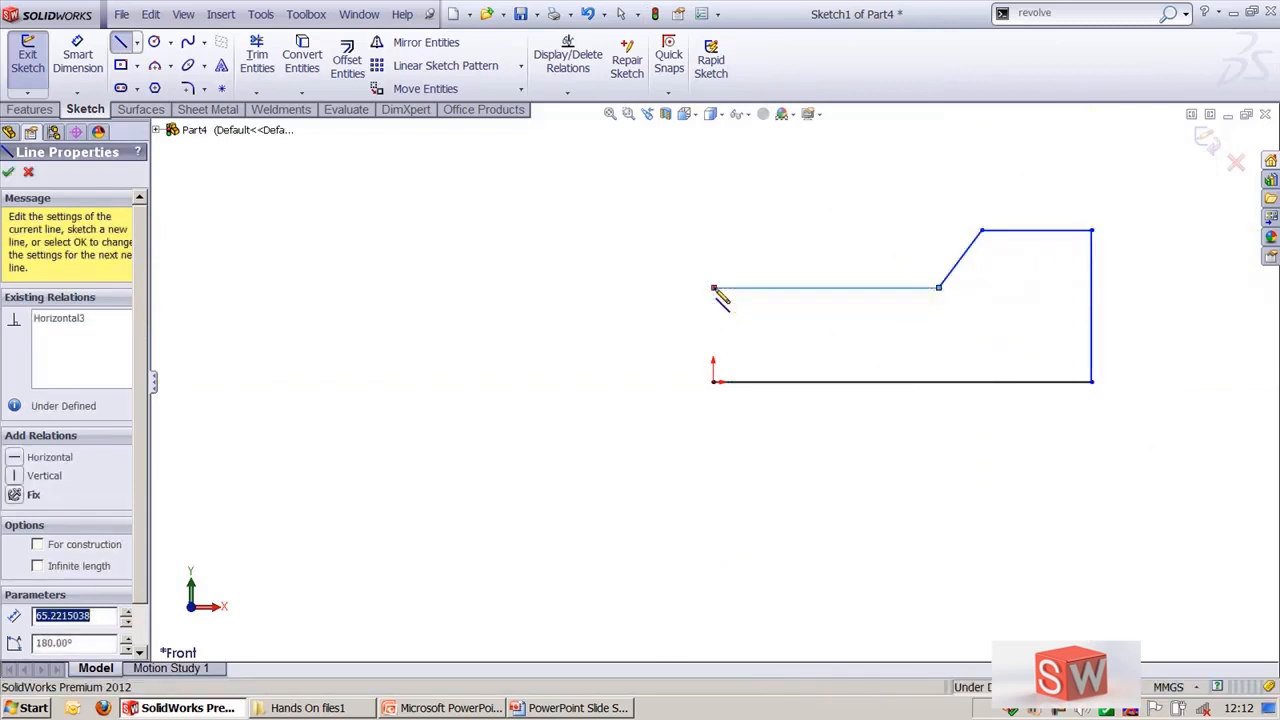
click(714, 381)
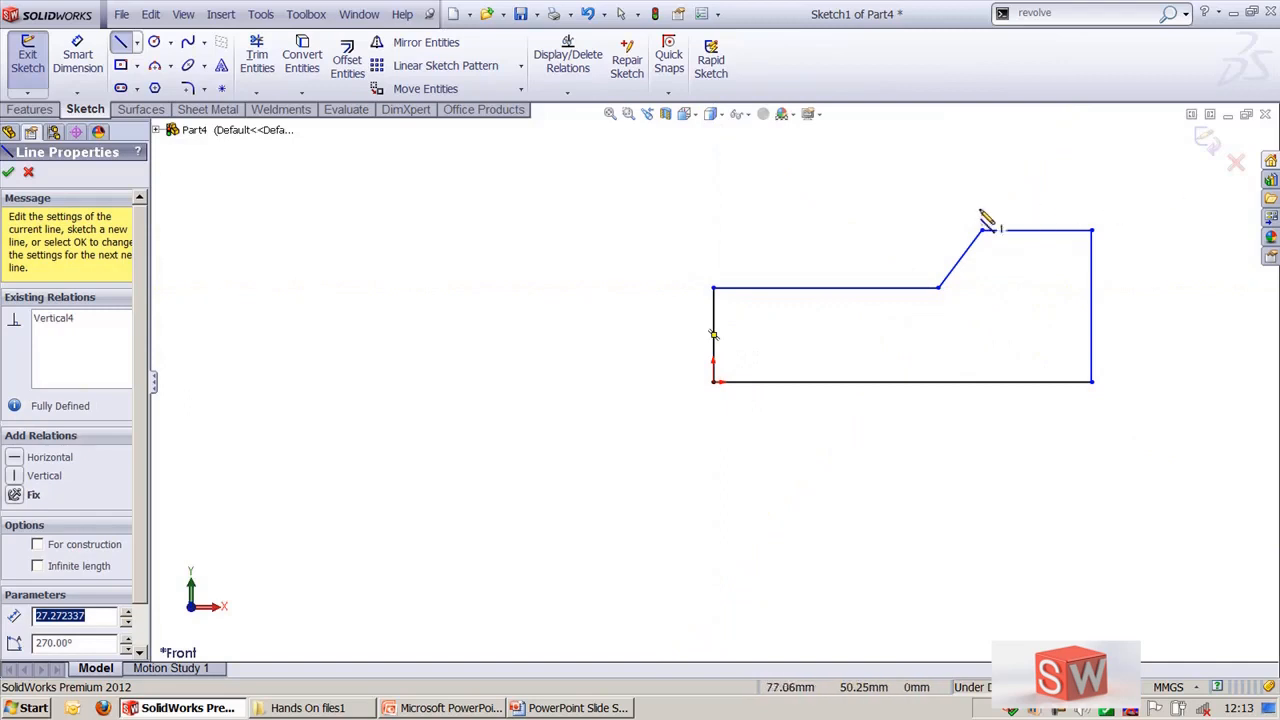
End the line chain, exit the profile sketch and clear the selection.
scroll(484, 434, up, 3)
scroll(966, 250, down, 1)
scroll(975, 258, down, 2)
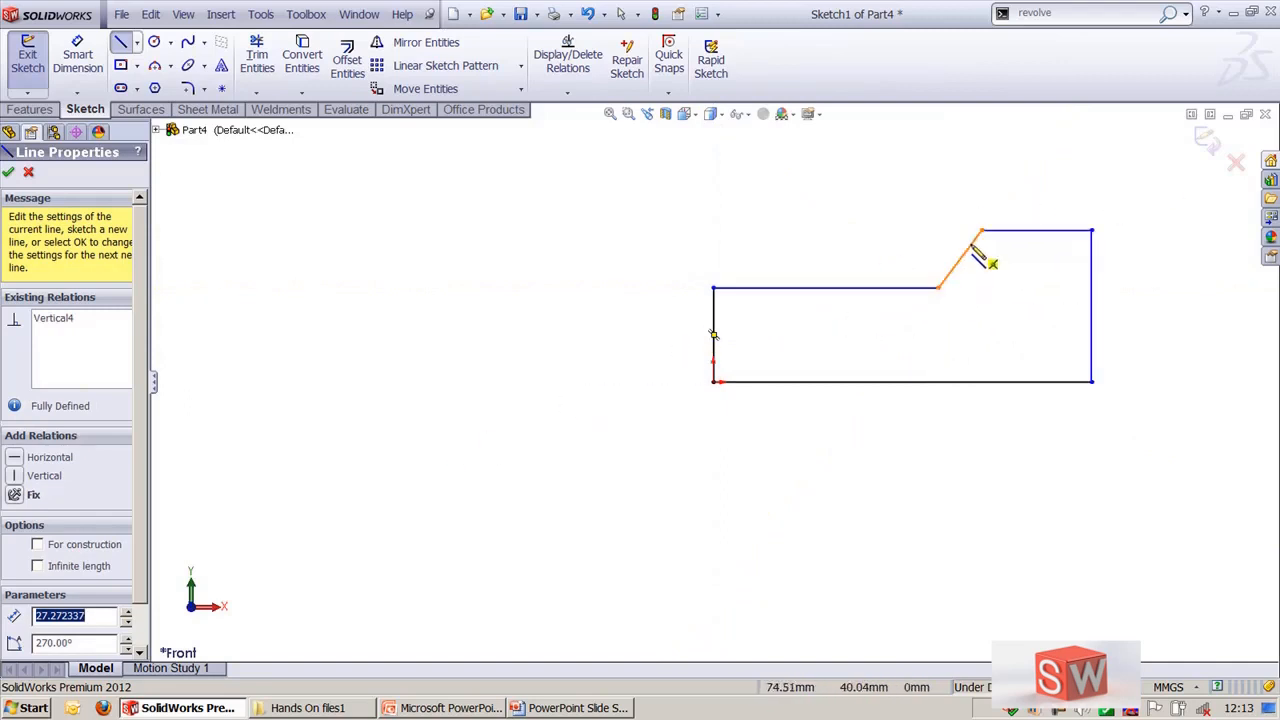
key(Escape)
click(1213, 137)
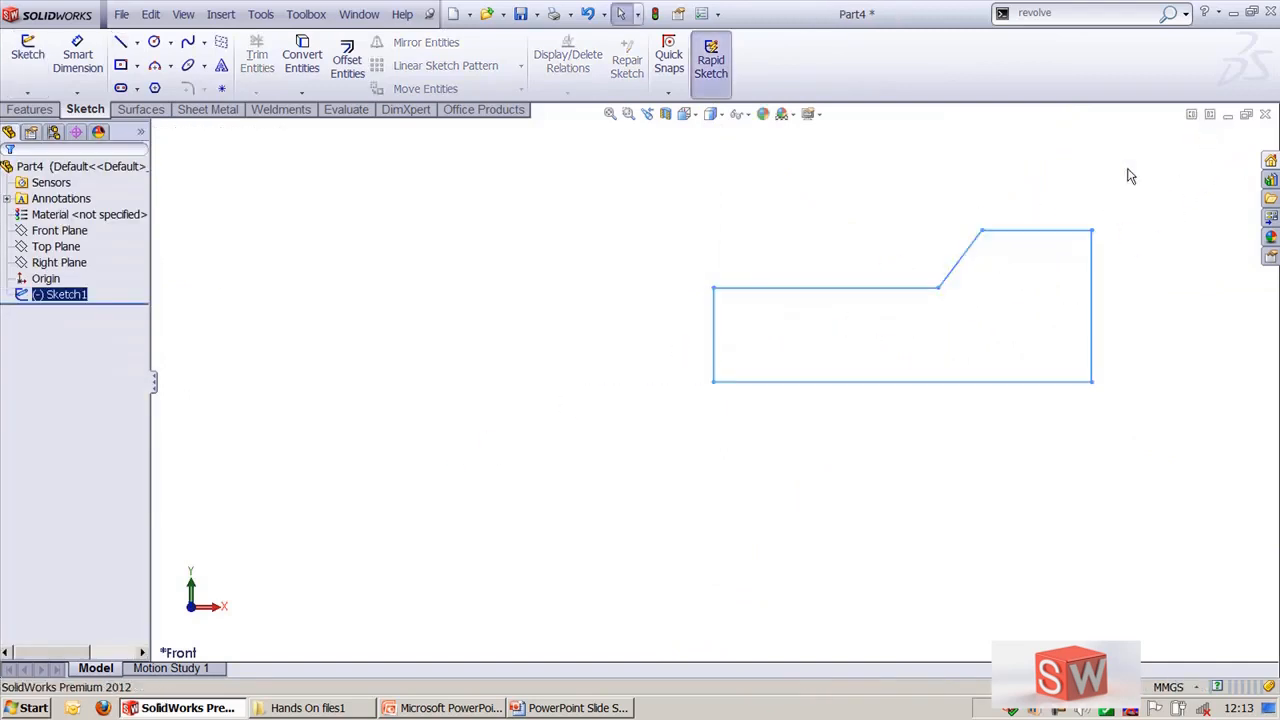
click(820, 214)
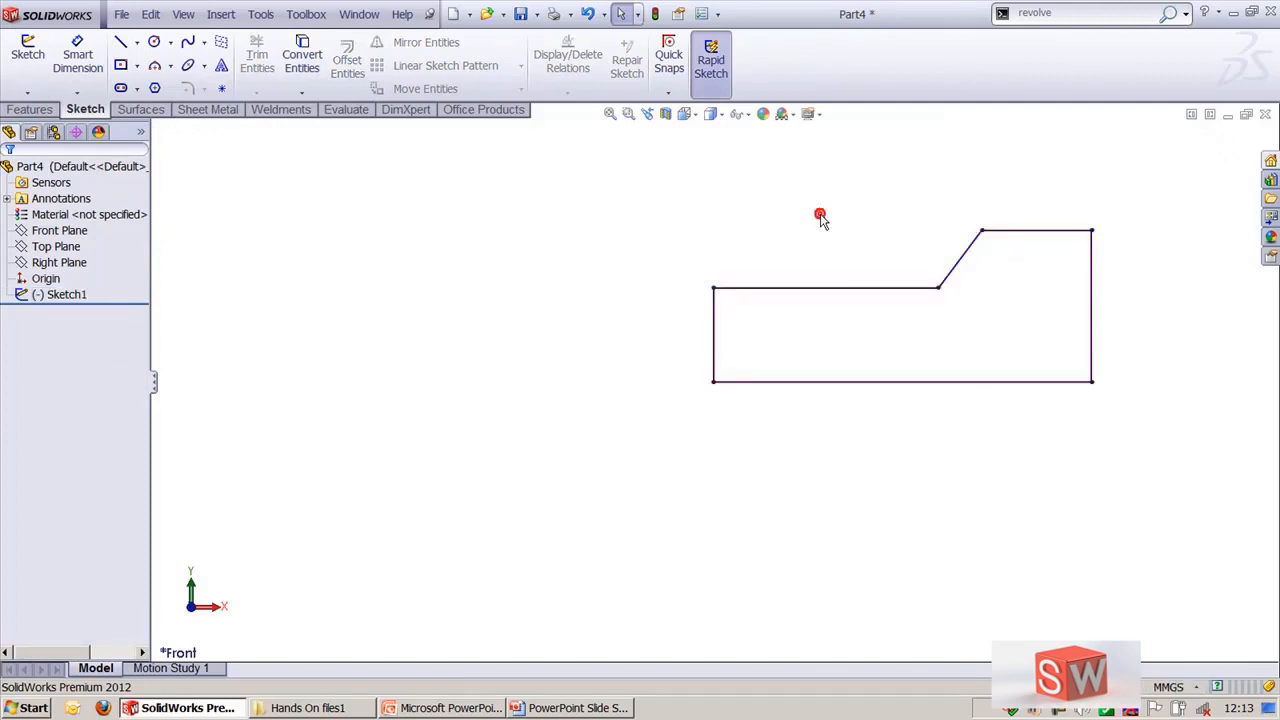
Start a 3D sketch in a trimetric view and briefly highlight the Top Plane to show its orientation.
key(ctrl+7)
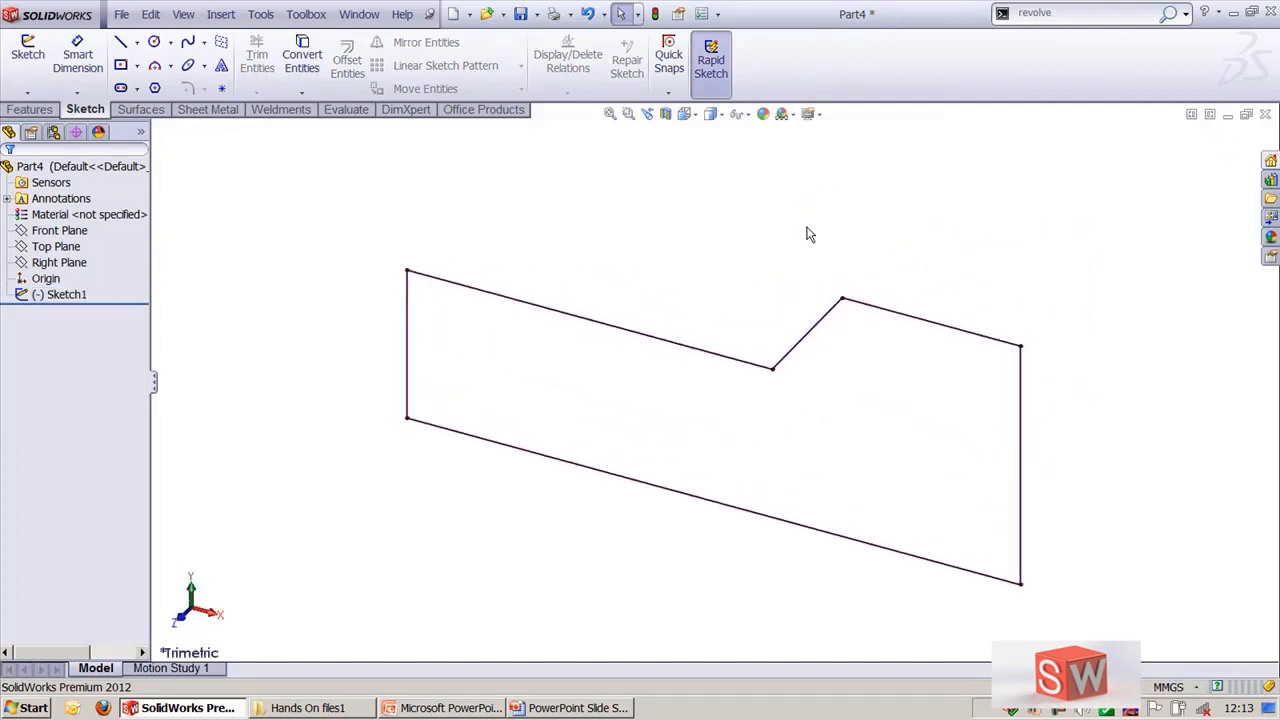
click(26, 91)
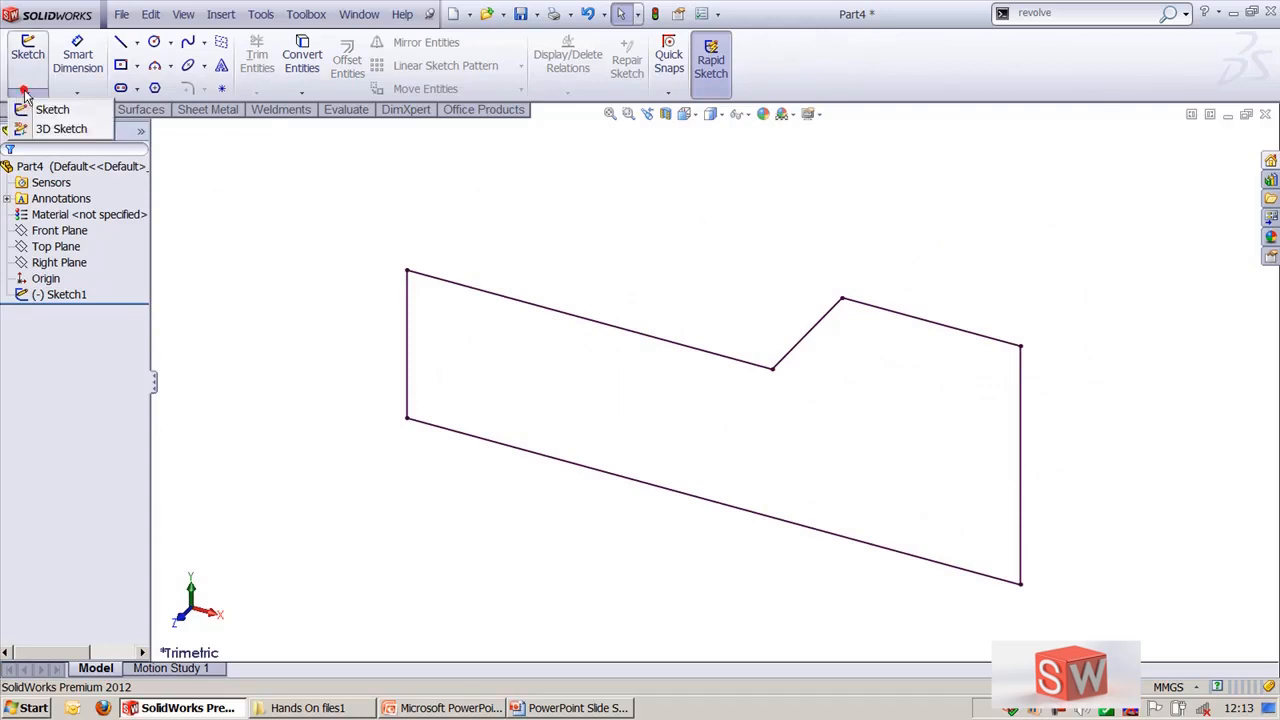
click(53, 130)
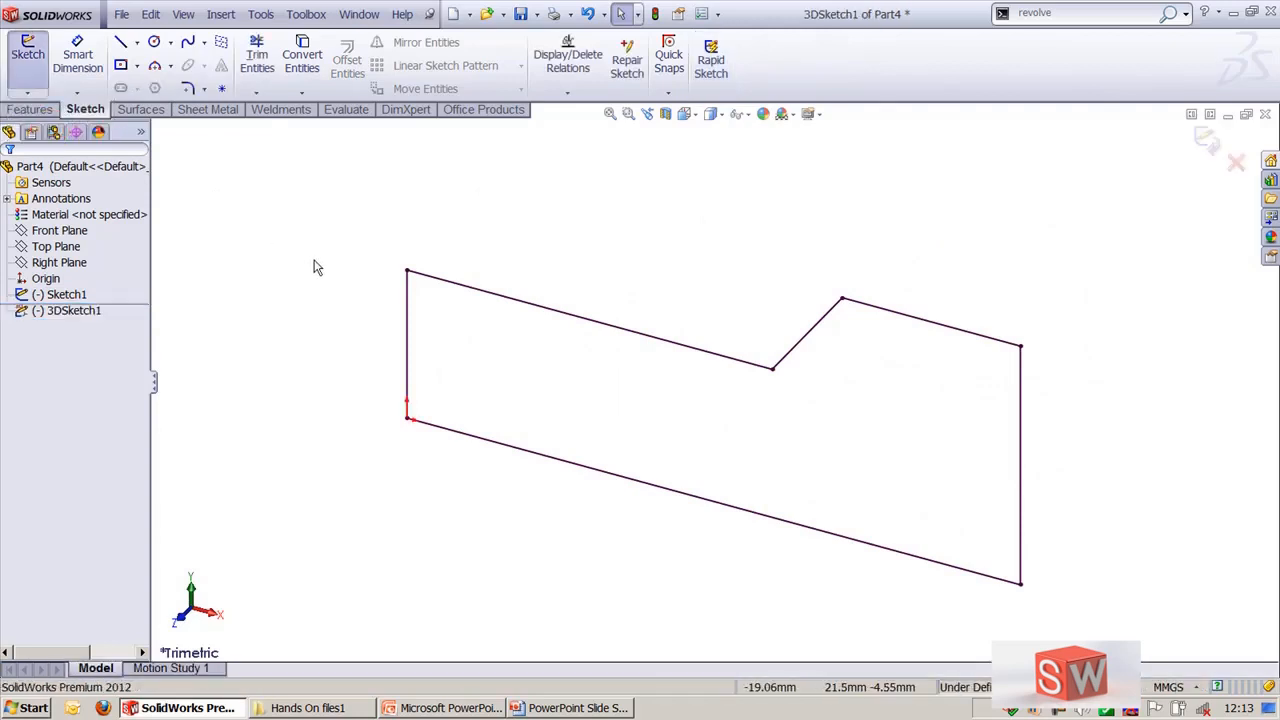
key(z)
key(z)
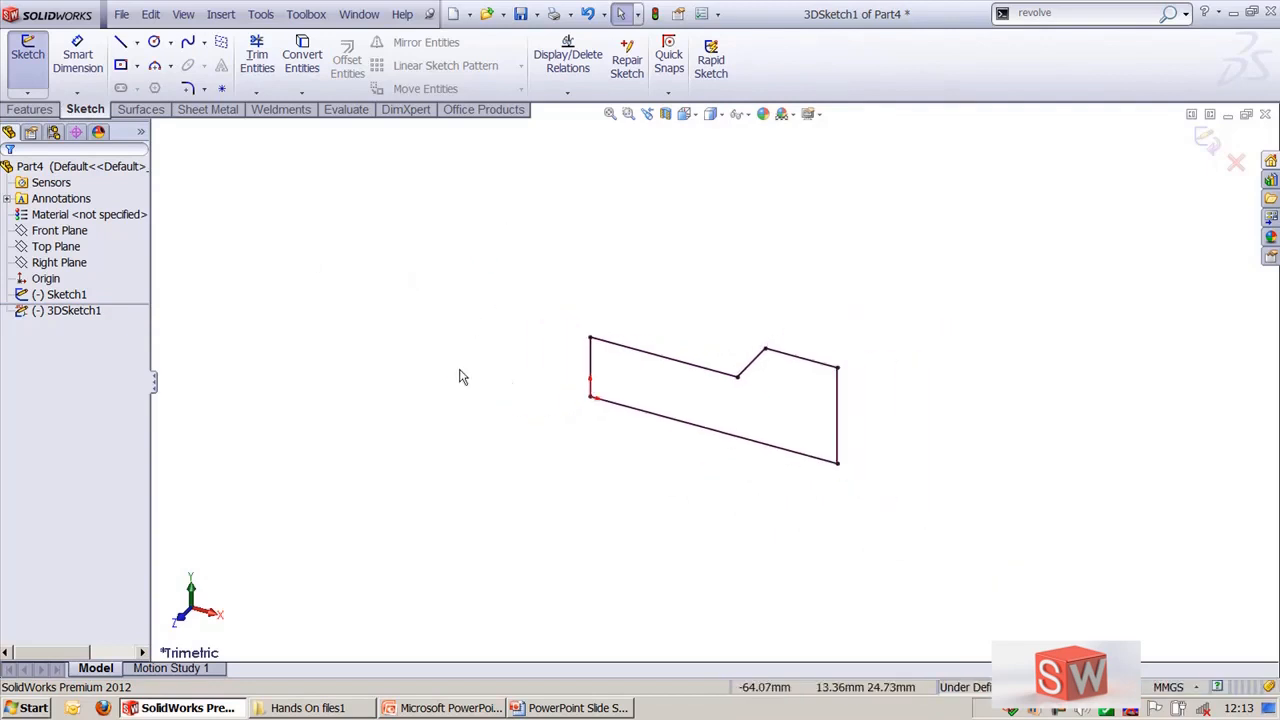
click(76, 248)
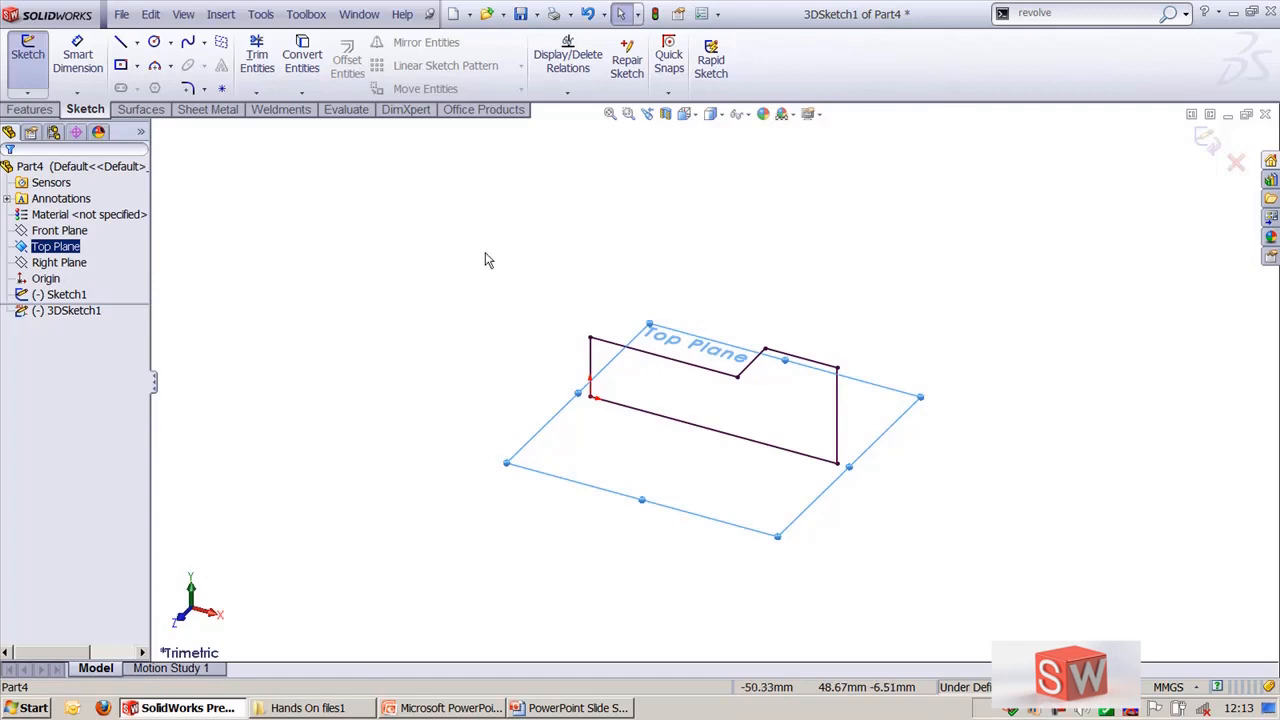
click(485, 253)
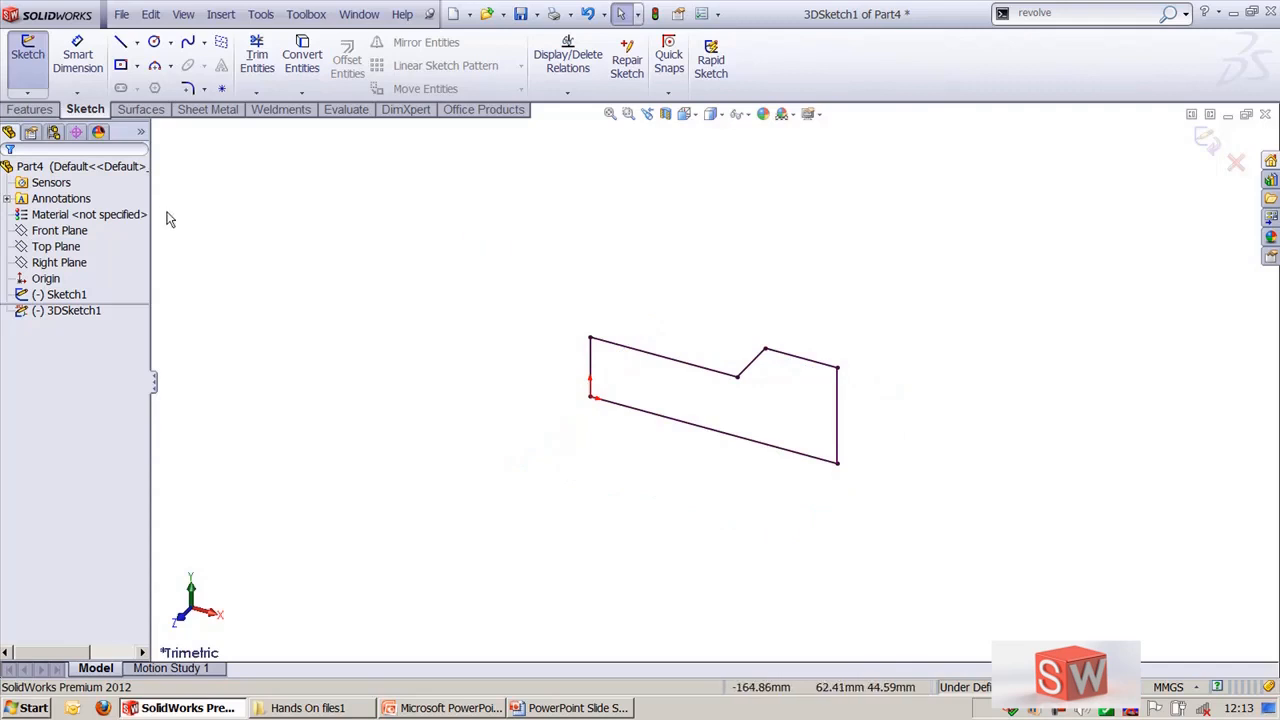
Sketch 3D lines in the XY plane, starting at the origin and running along X past the profile, followed by one angled segment.
click(120, 42)
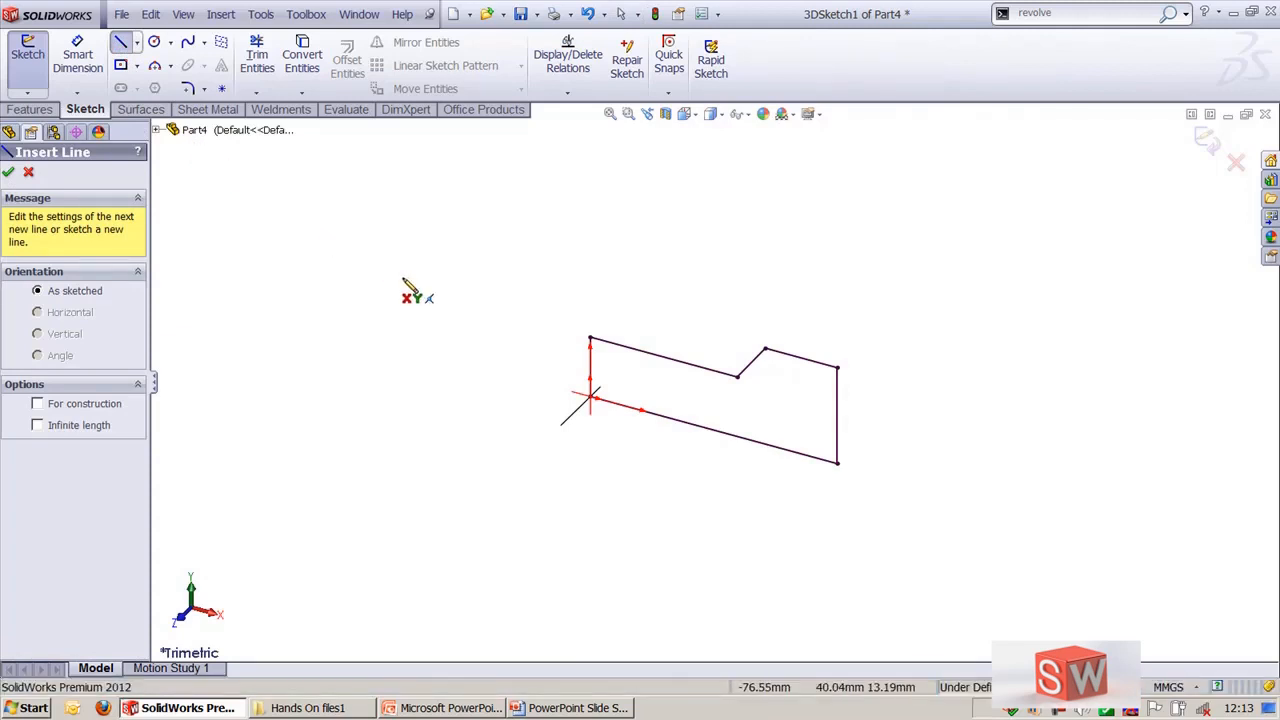
click(591, 398)
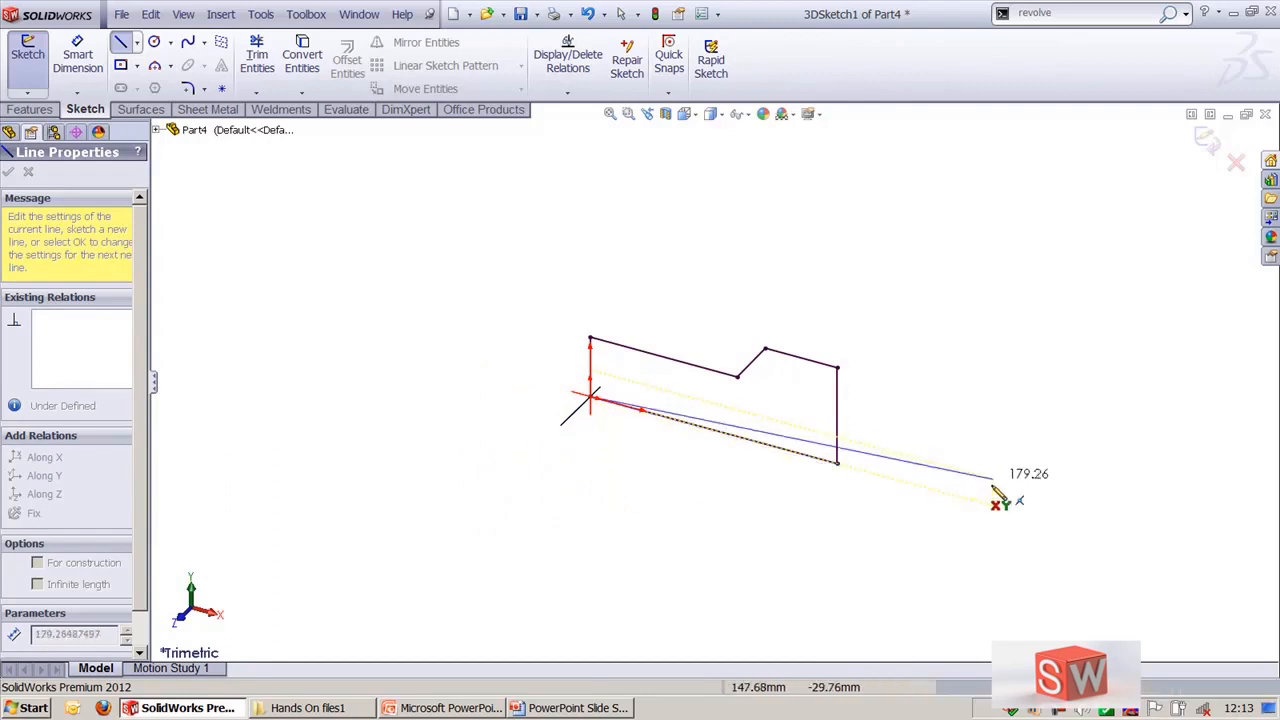
click(987, 505)
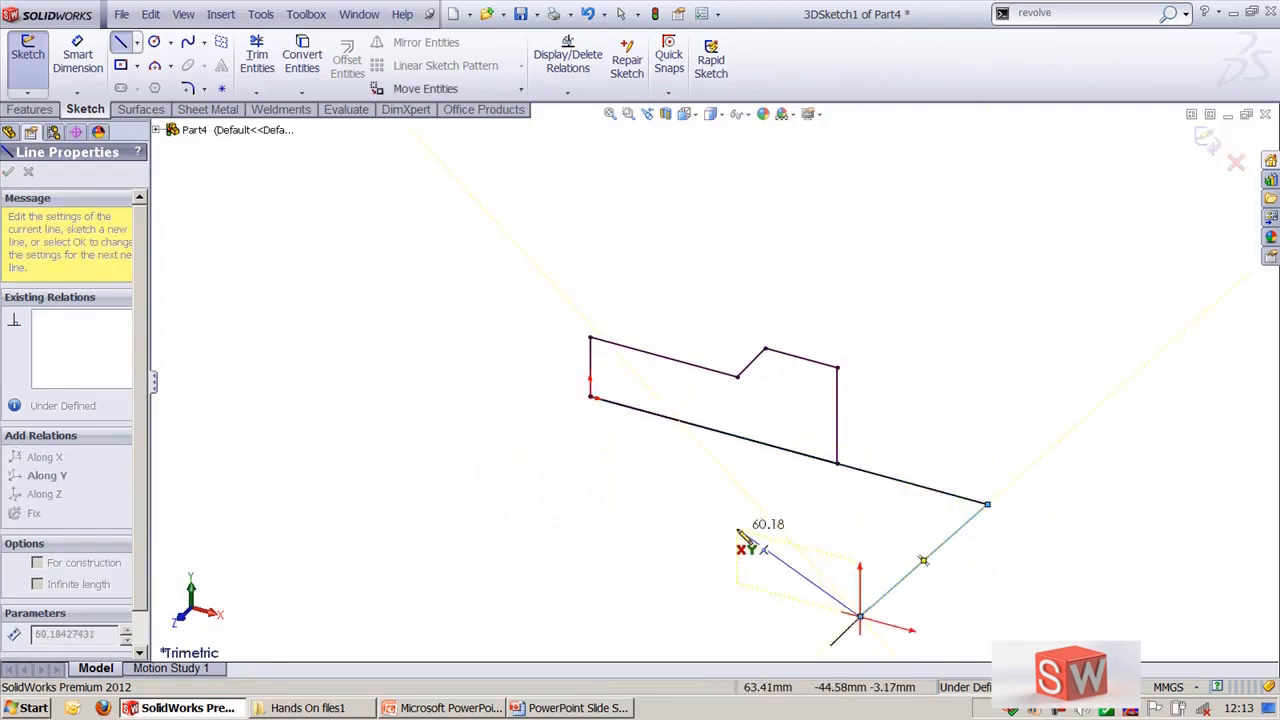
Switch the 3D line drawing to the YZ plane and add two more connected segments, the last one along Z.
mouse_move(757, 543)
middle_down()
mouse_move(700, 494)
mouse_move(651, 497)
mouse_move(703, 531)
middle_up()
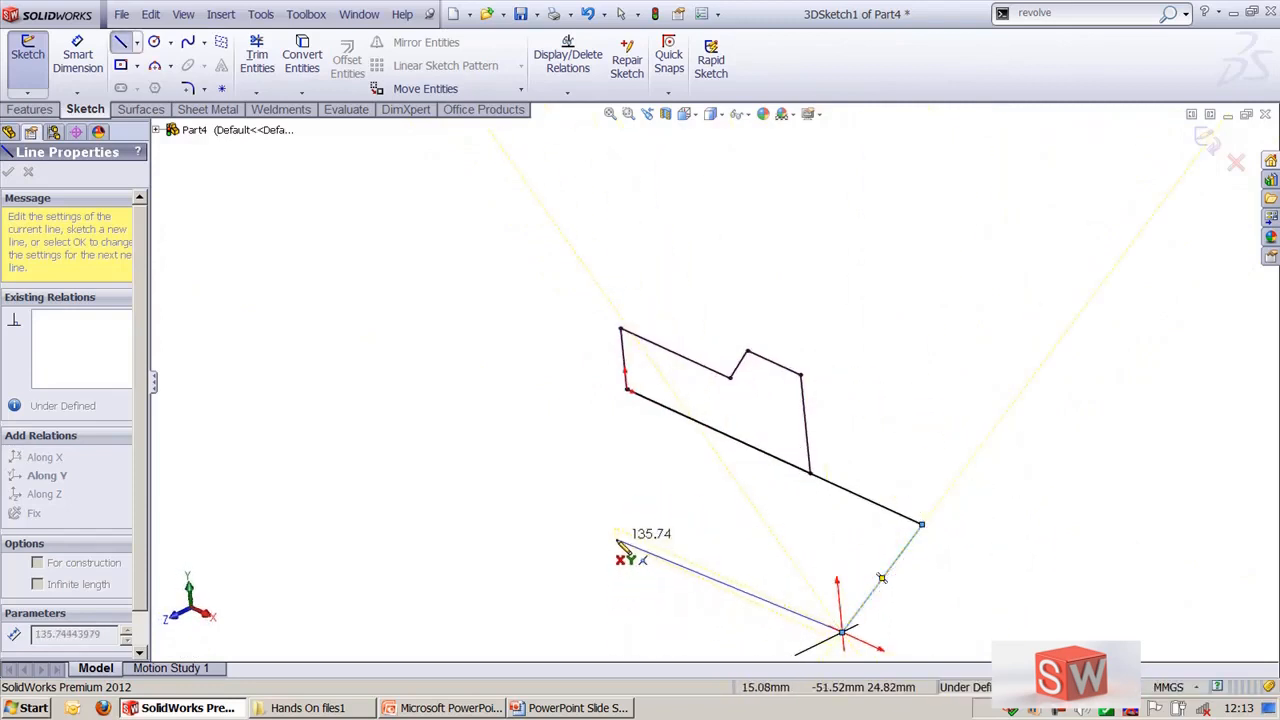
key(Tab)
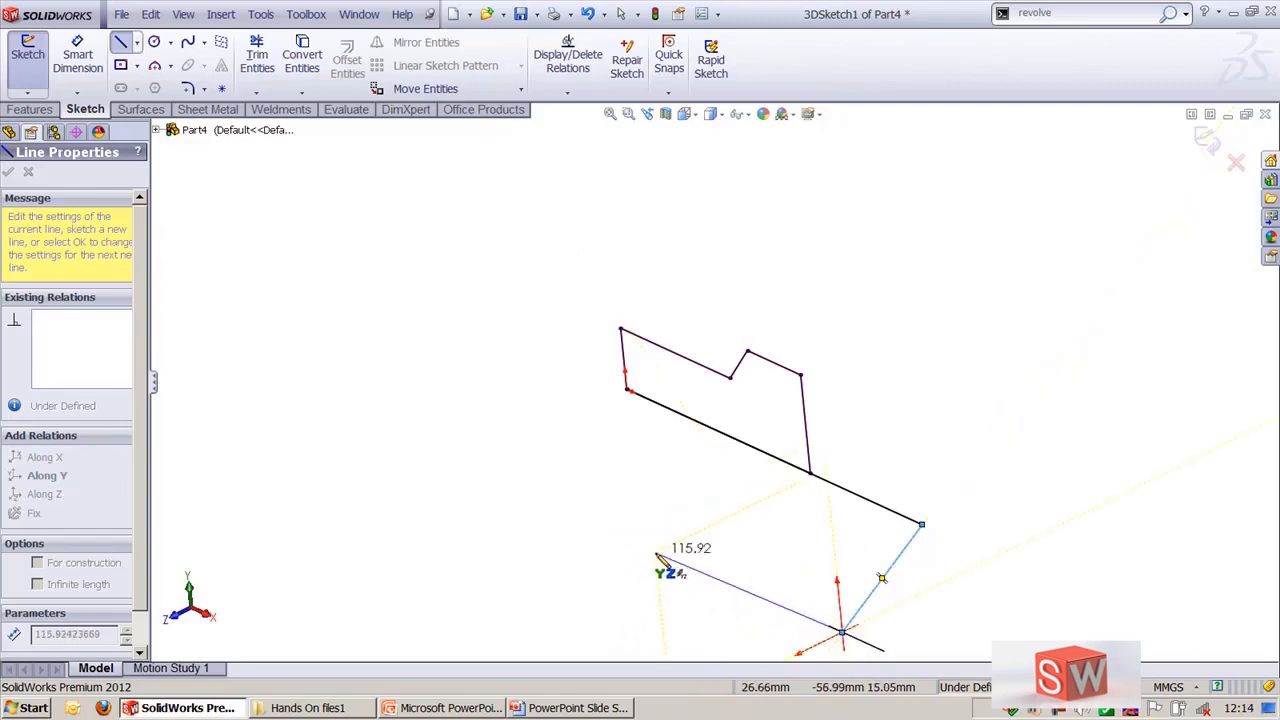
click(661, 547)
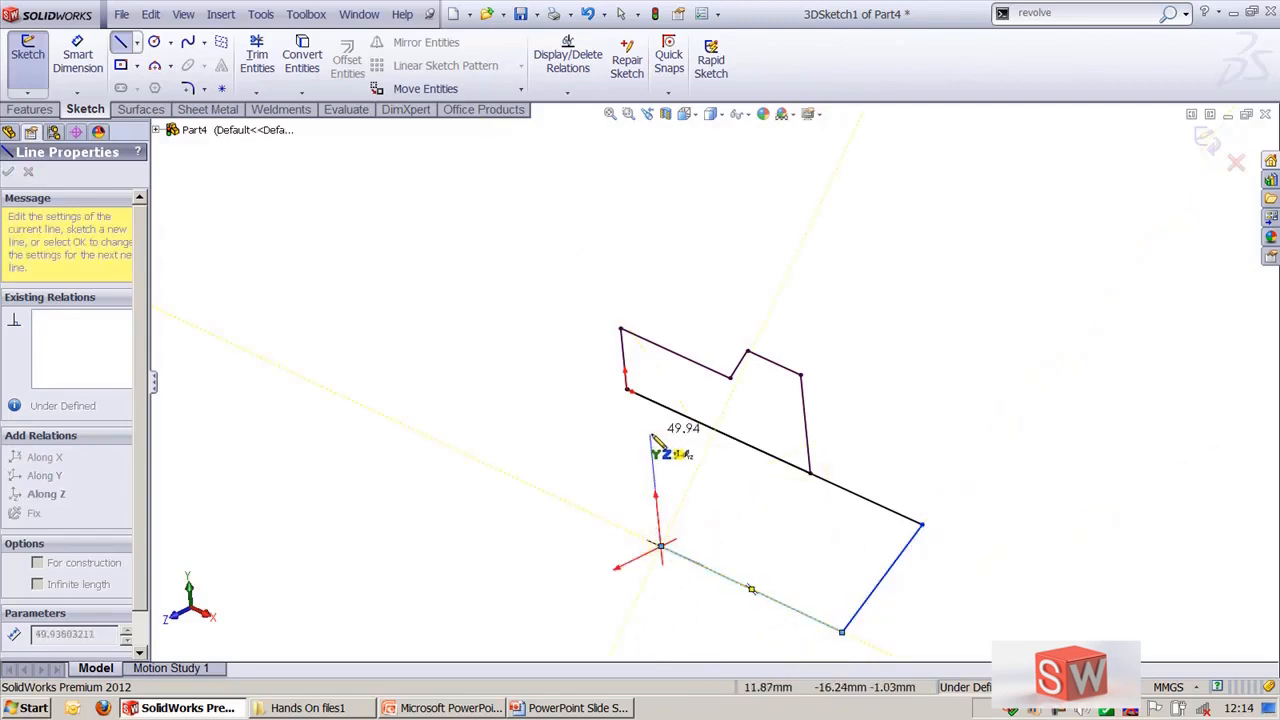
click(538, 606)
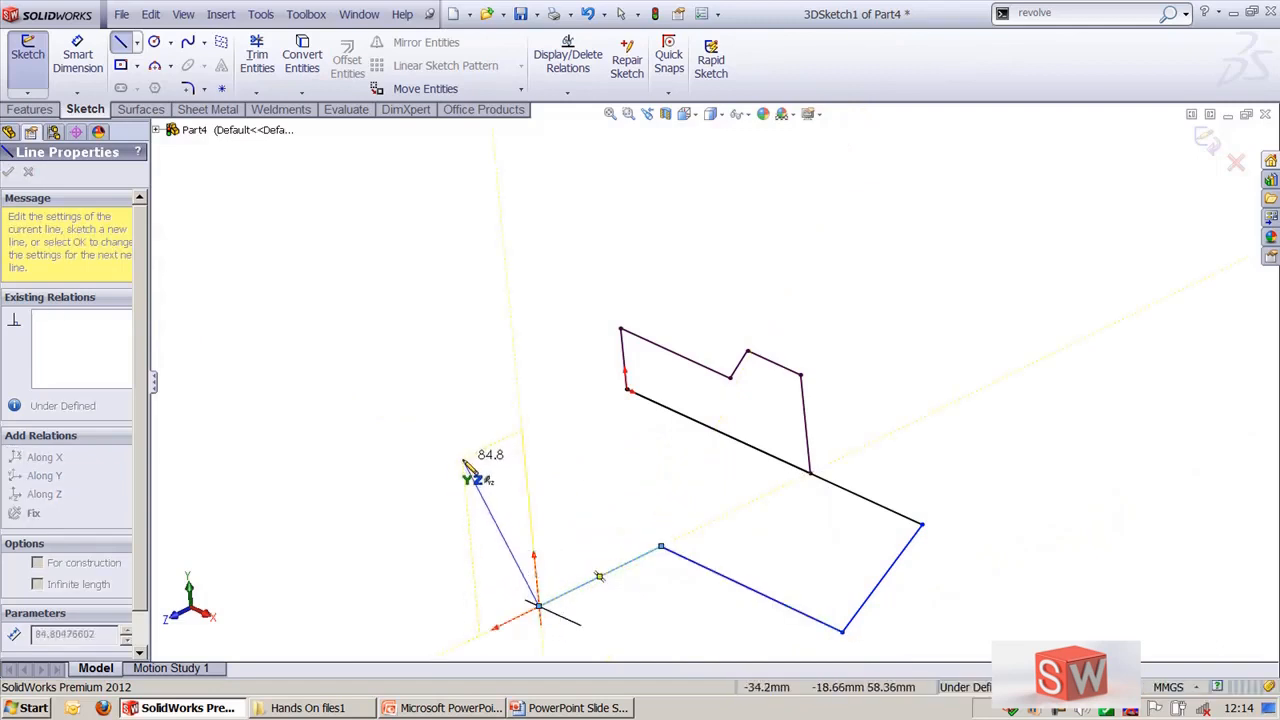
key(Escape)
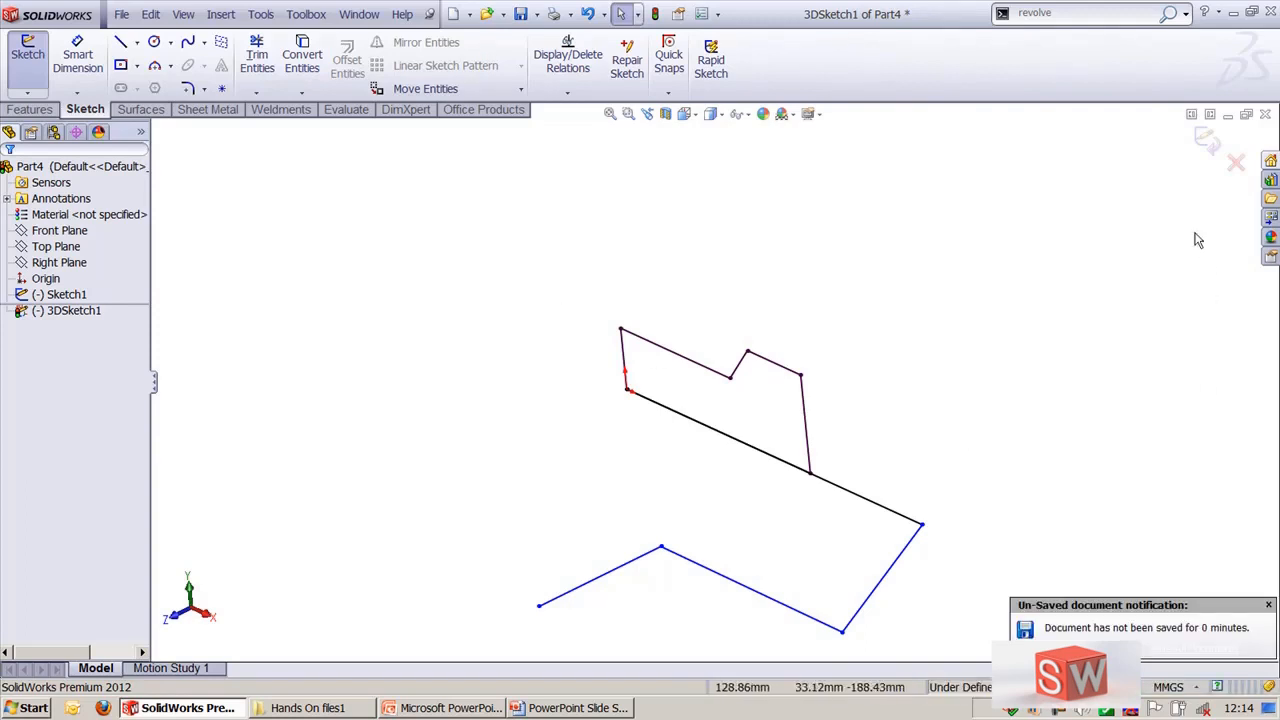
Discard the 3D sketch's changes and close the part without saving.
click(1236, 162)
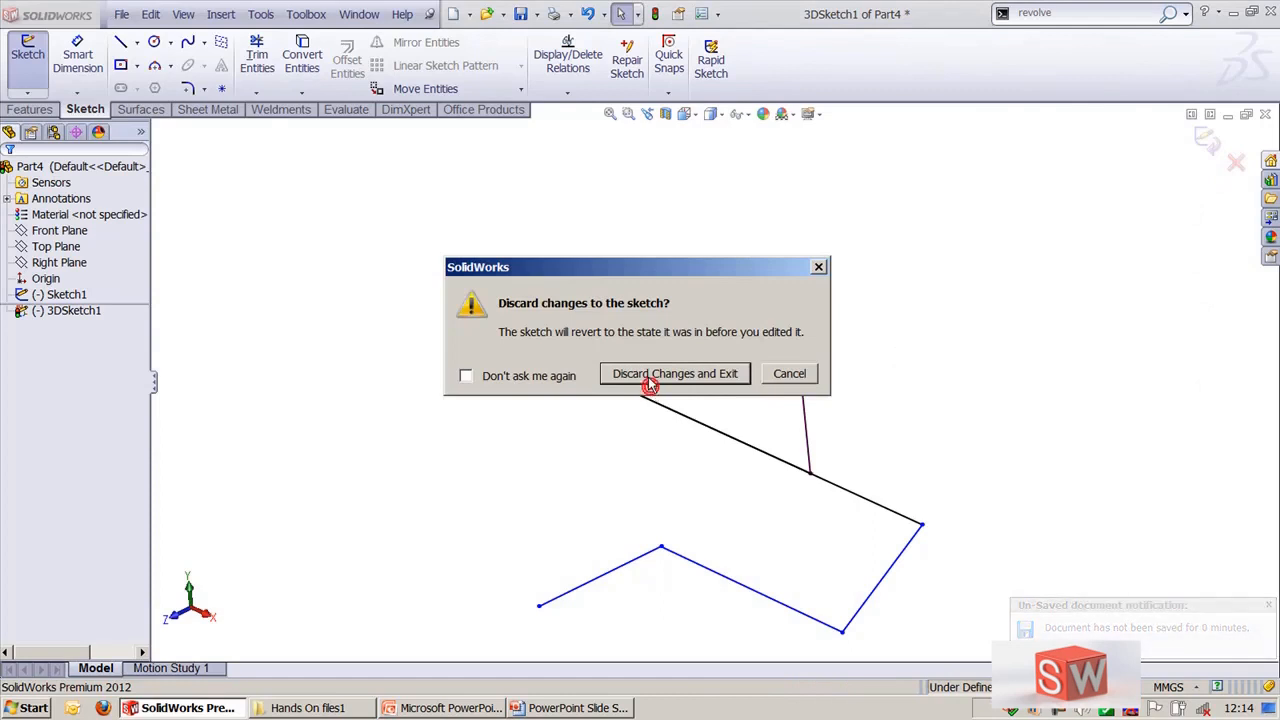
click(645, 380)
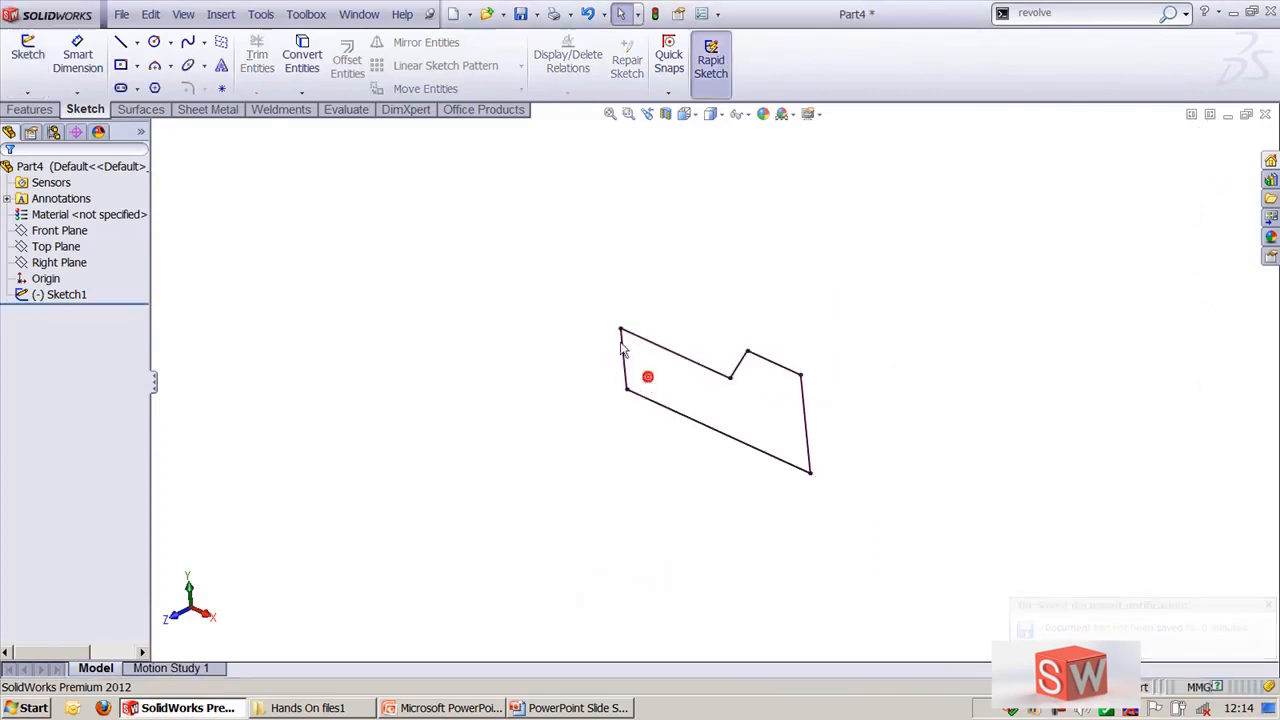
click(1265, 113)
click(729, 388)
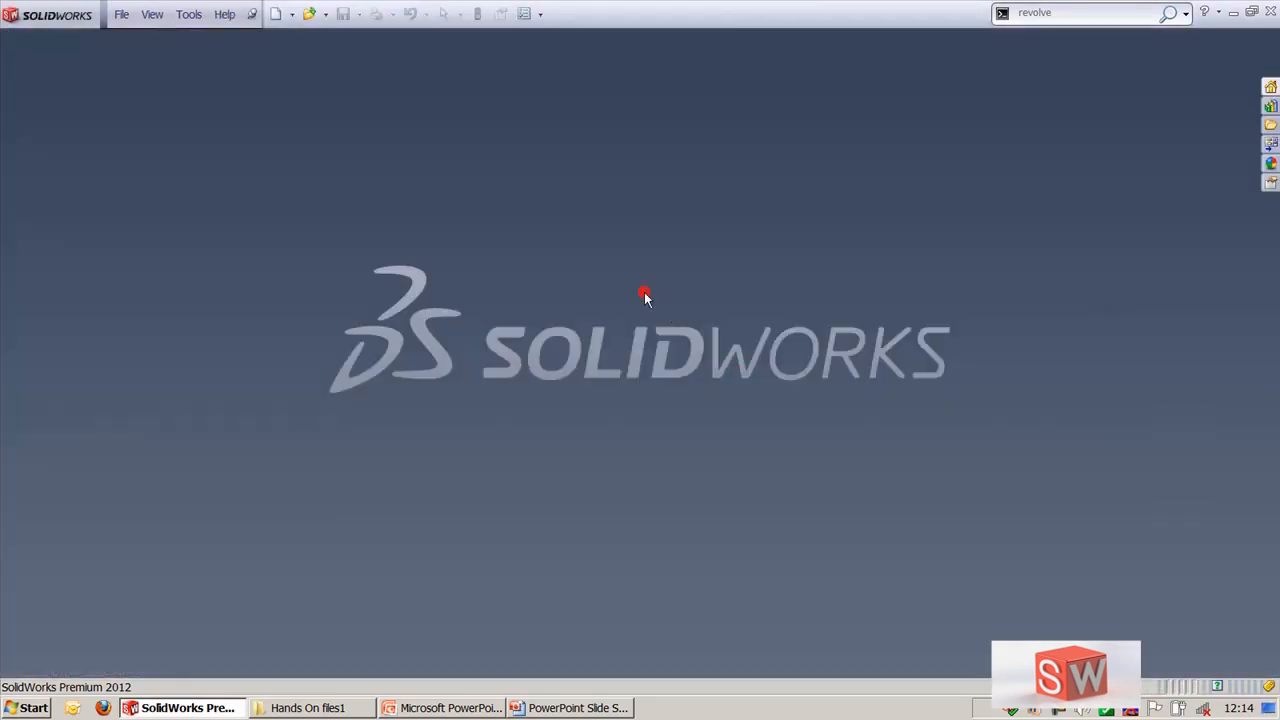
Open 3dsketching.SLDPRT from the recent documents.
key(r)
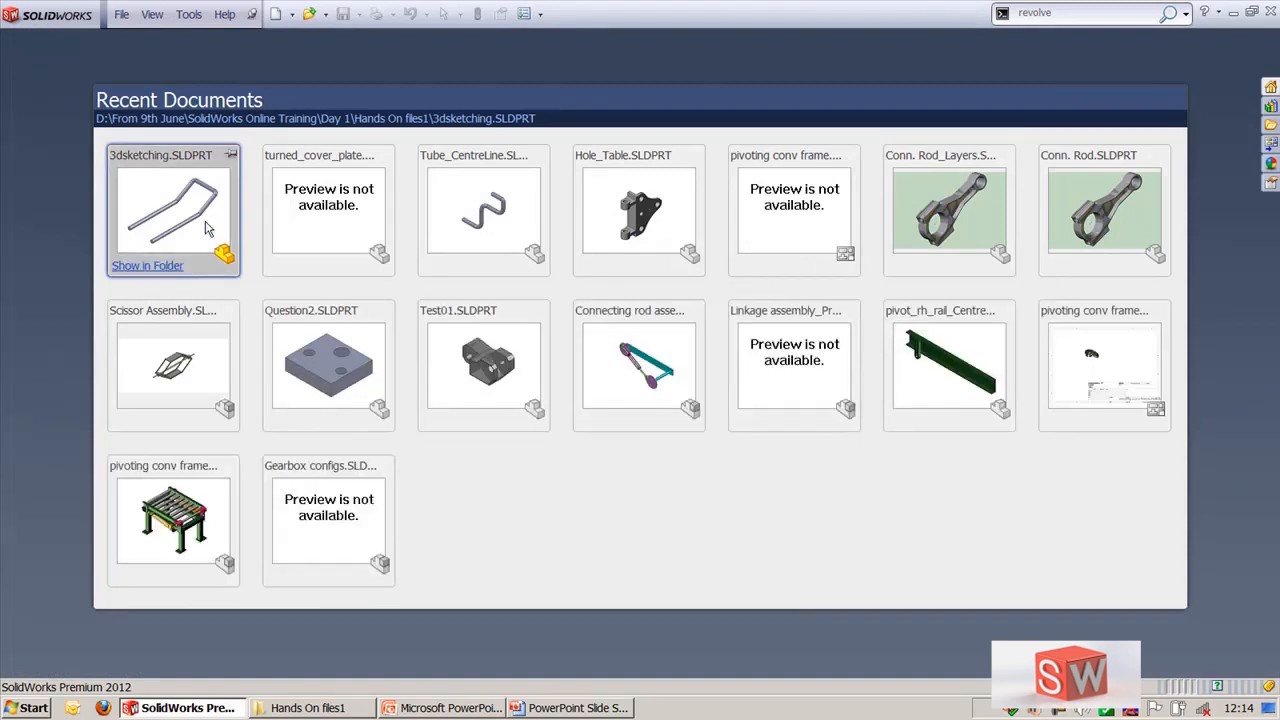
click(188, 212)
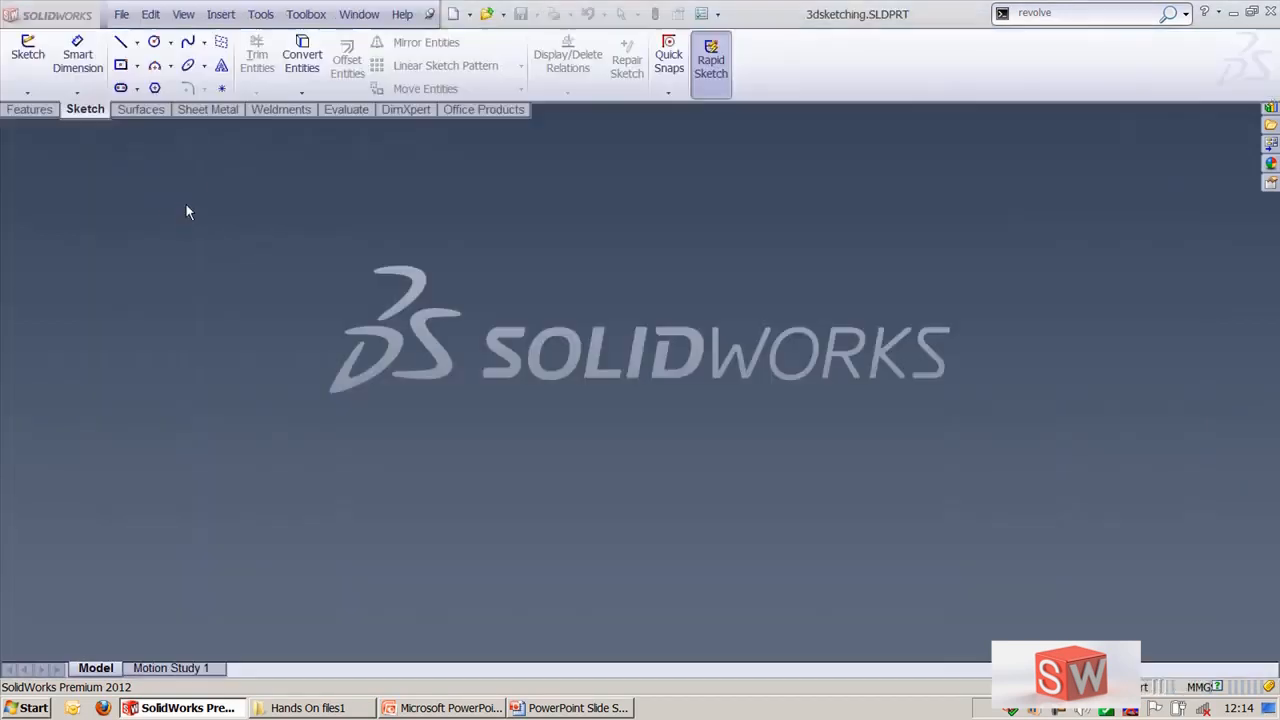
click(774, 370)
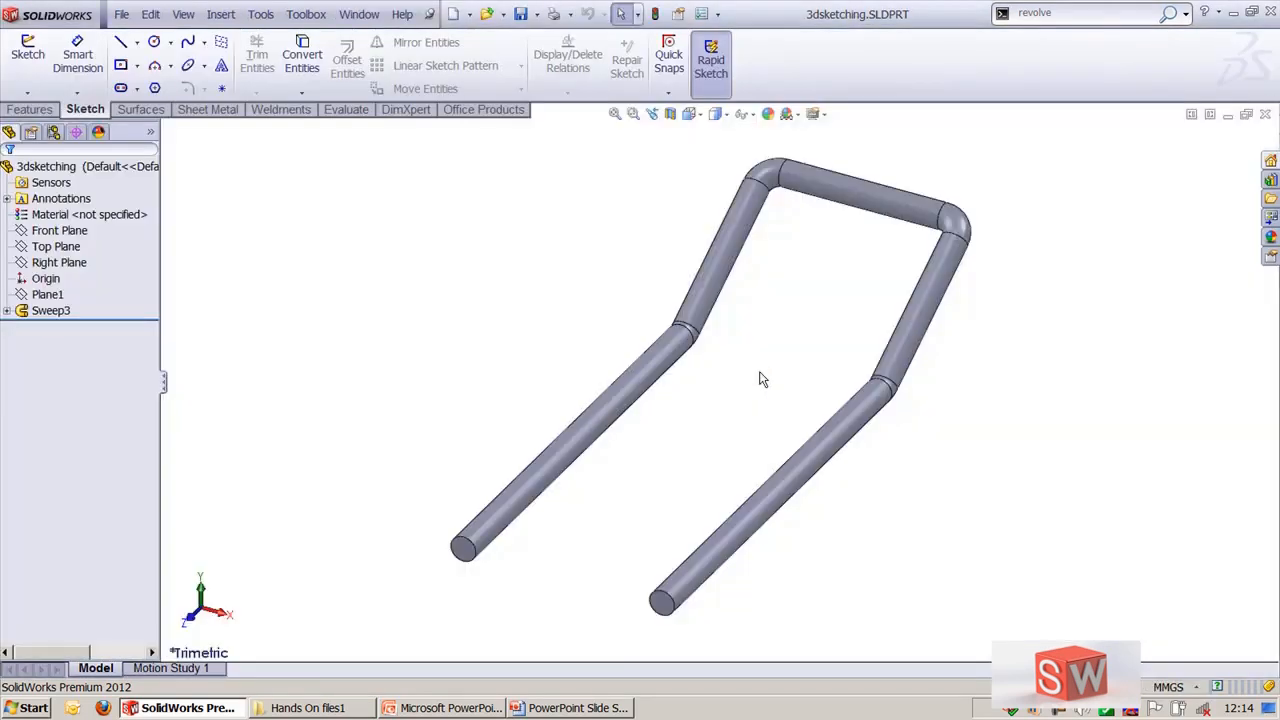
Delete the sweep feature of the bent tube, keeping its path and profile sketches.
mouse_move(905, 569)
middle_down()
mouse_move(897, 243)
mouse_move(871, 503)
mouse_move(914, 563)
middle_up()
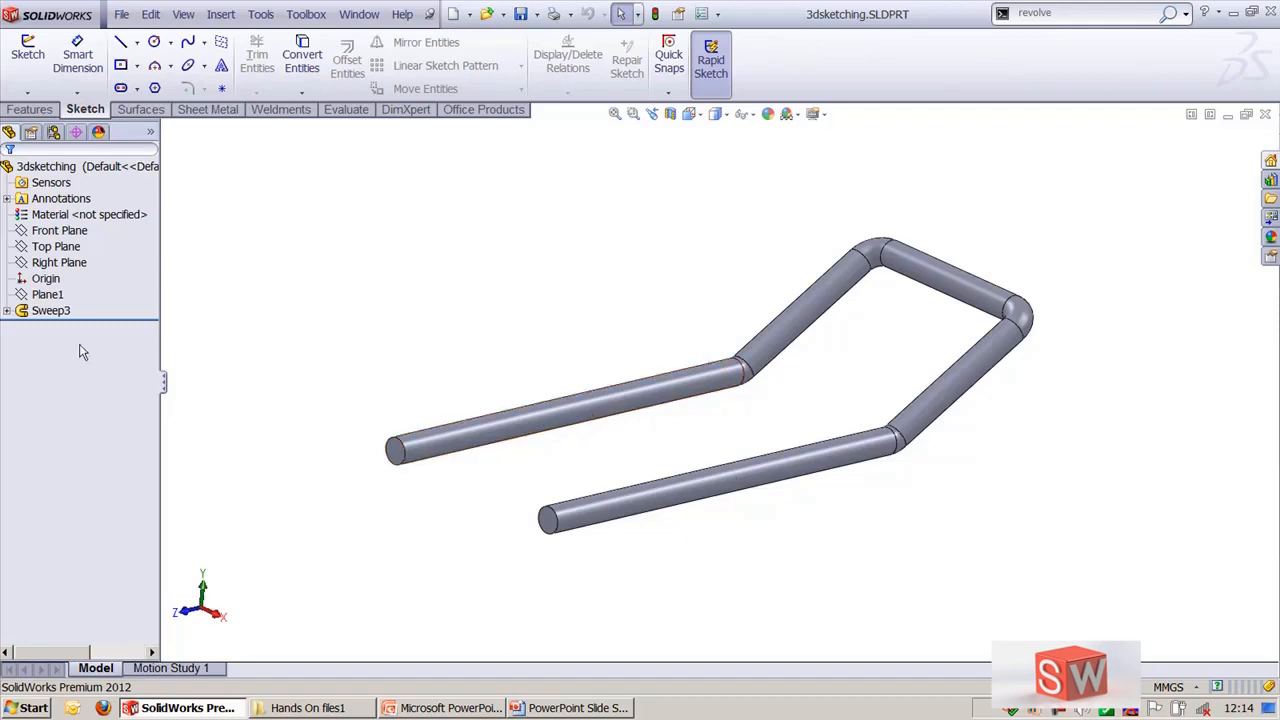
click(500, 428)
key(Delete)
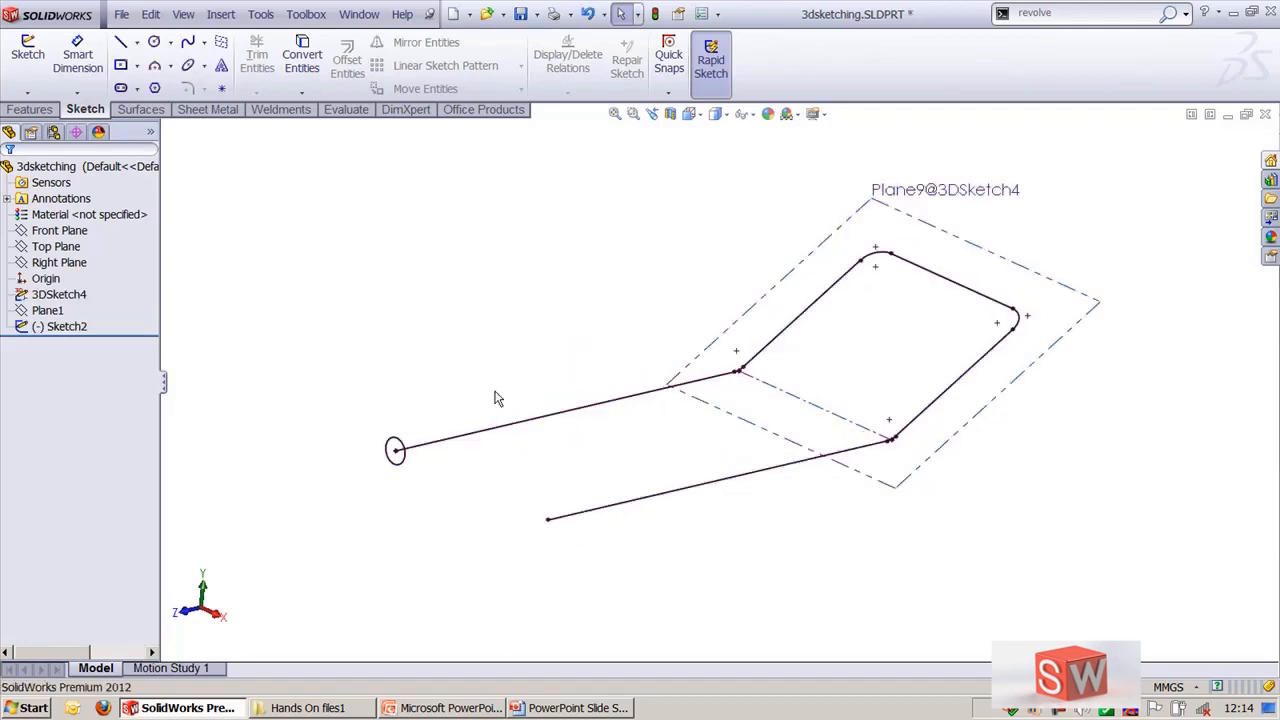
Examine the 3D path sketch by picking its long straight leg, an angled leg and the connecting end segment.
mouse_move(480, 303)
middle_down()
mouse_move(520, 314)
mouse_move(500, 354)
mouse_move(586, 446)
middle_up()
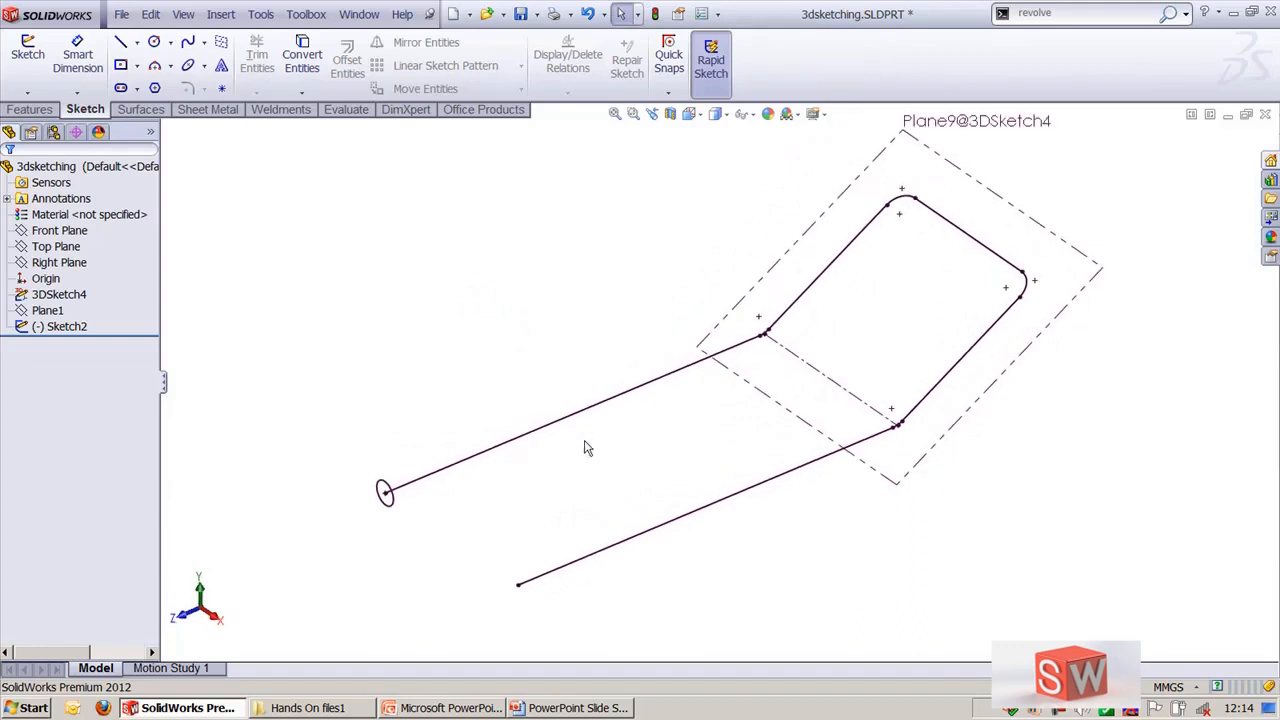
click(575, 418)
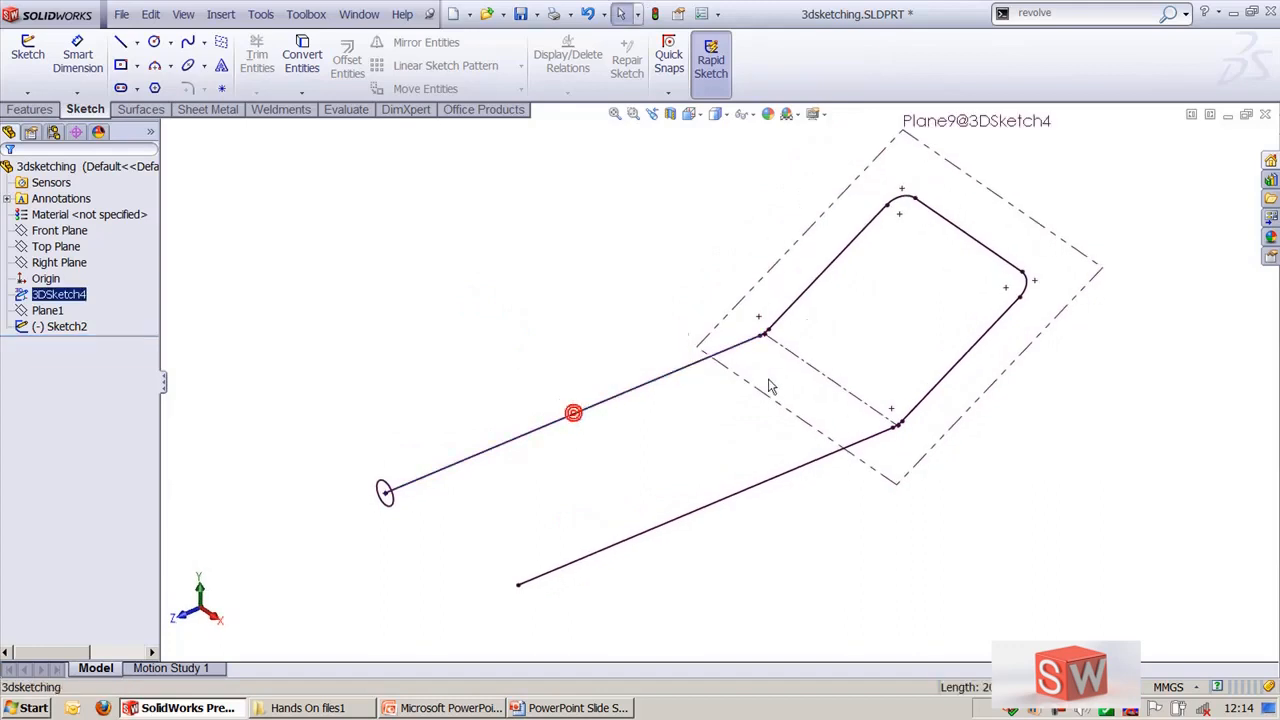
click(823, 275)
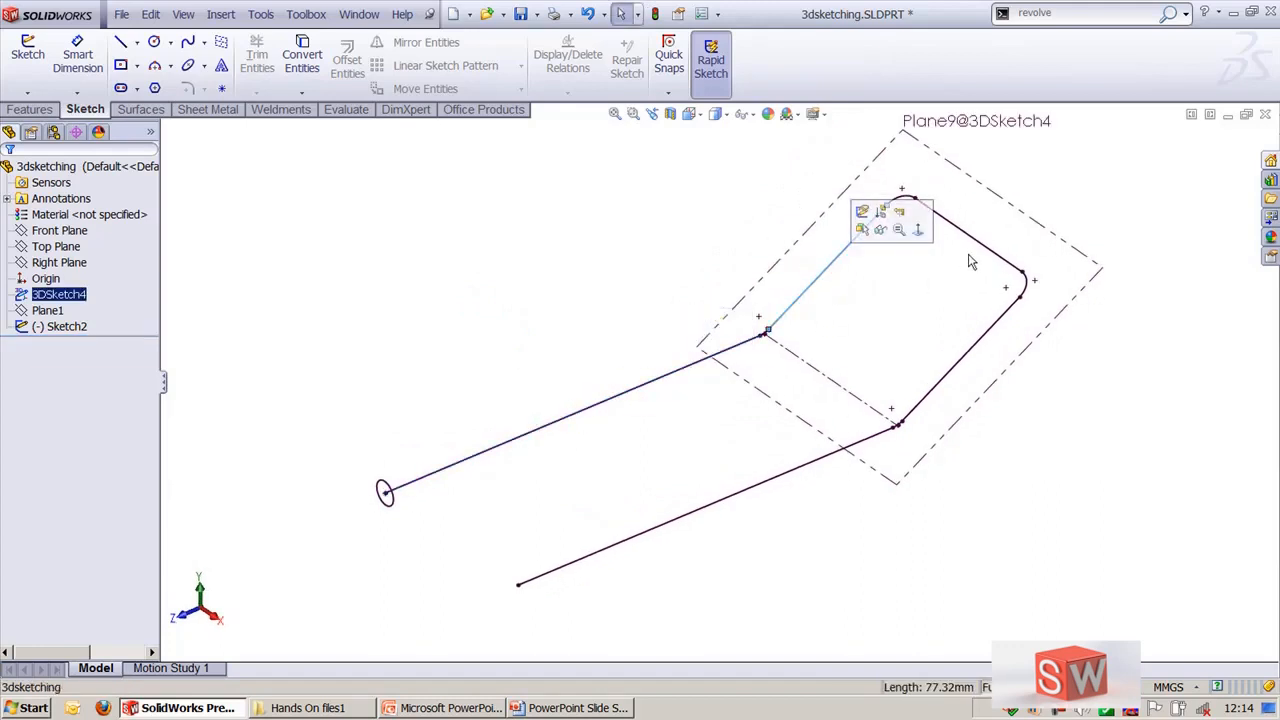
click(976, 242)
click(1117, 477)
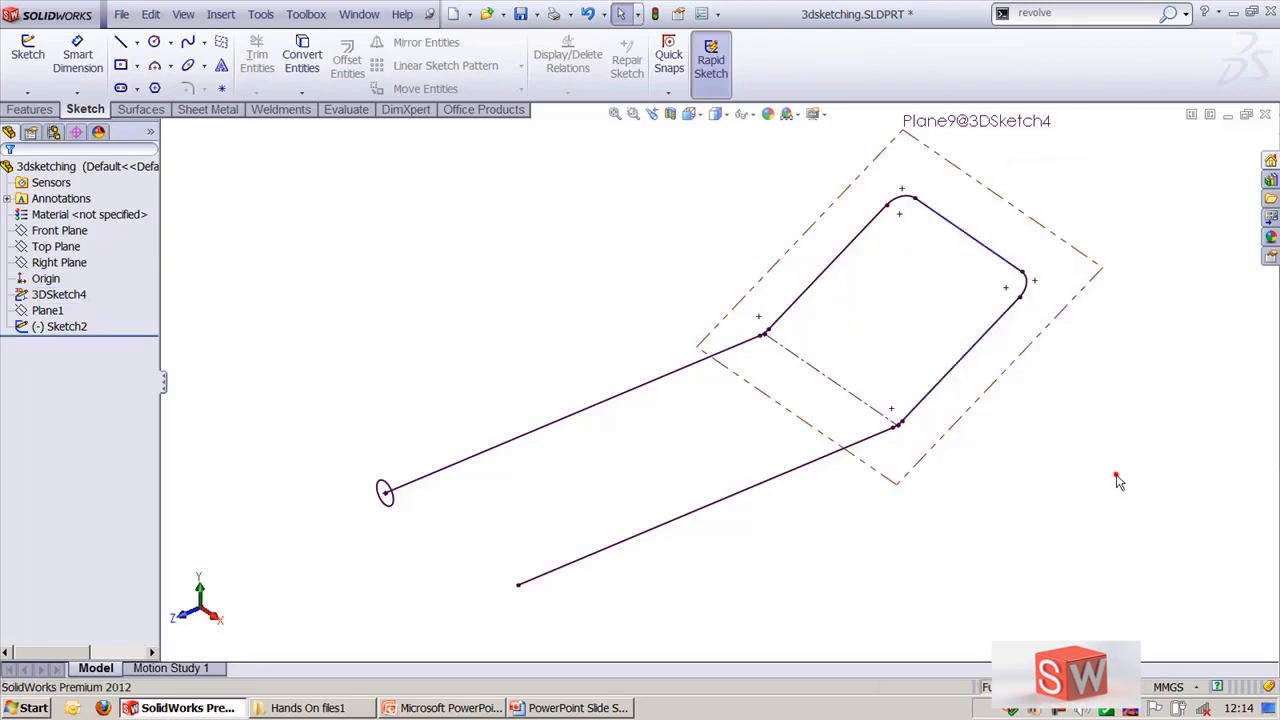